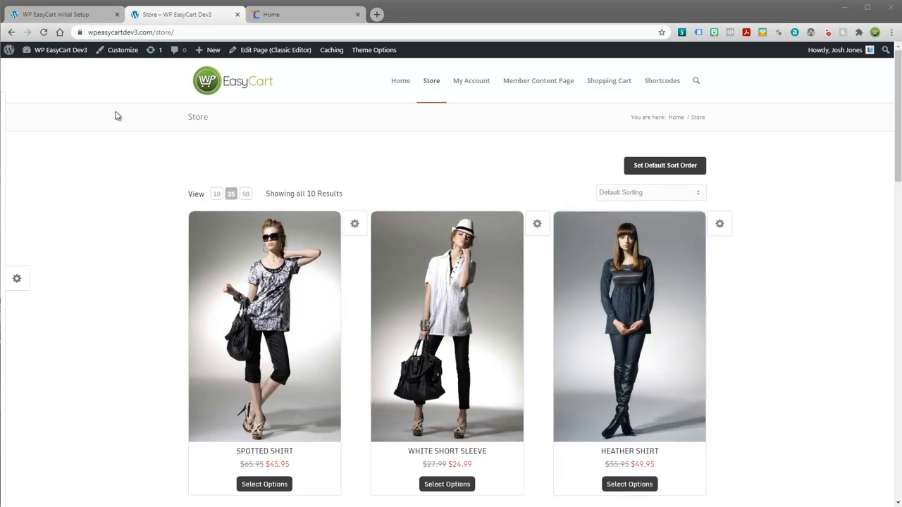
Step: Open the Taxes settings and review TaxCloud for USA with origin Walla Walla, Washington 99362
click(91, 21)
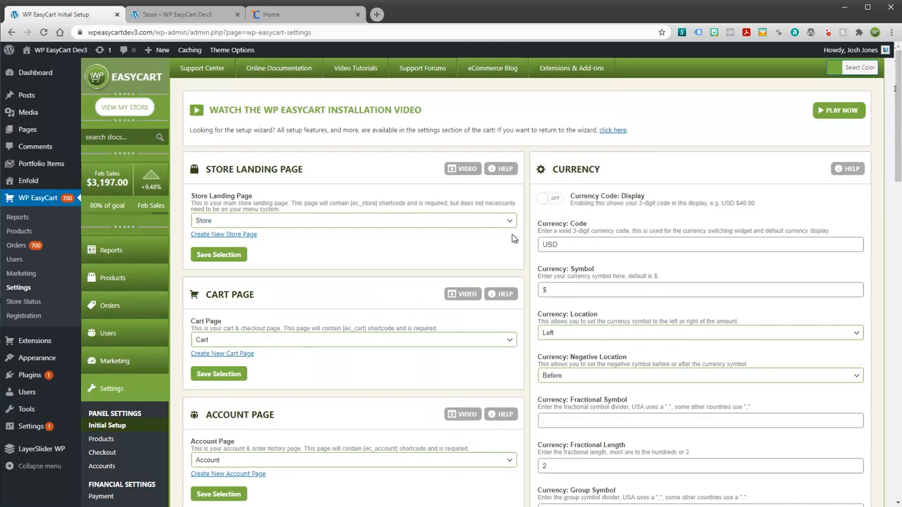
scroll(123, 399, down, 3)
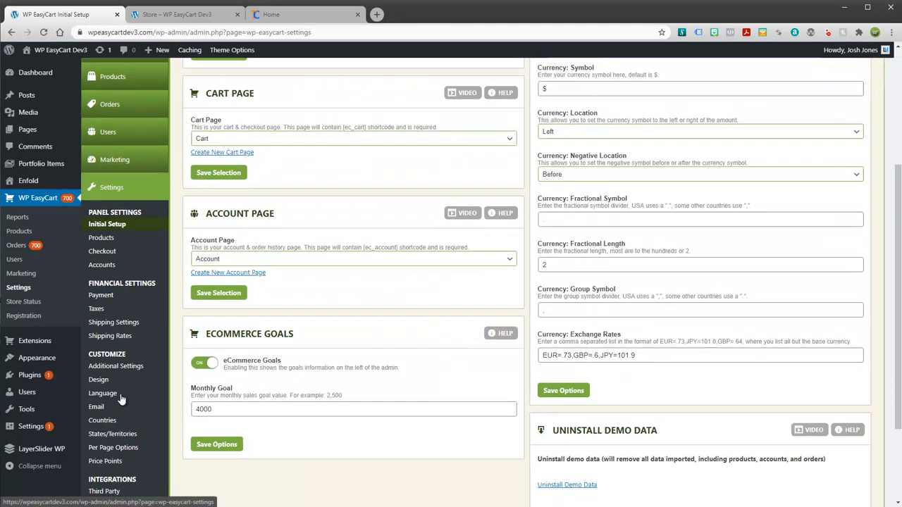
click(97, 311)
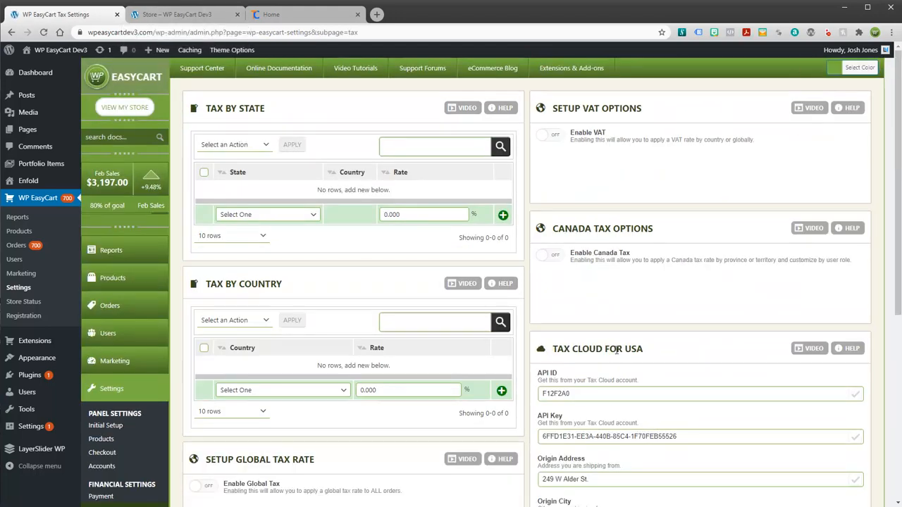
scroll(666, 361, down, 2)
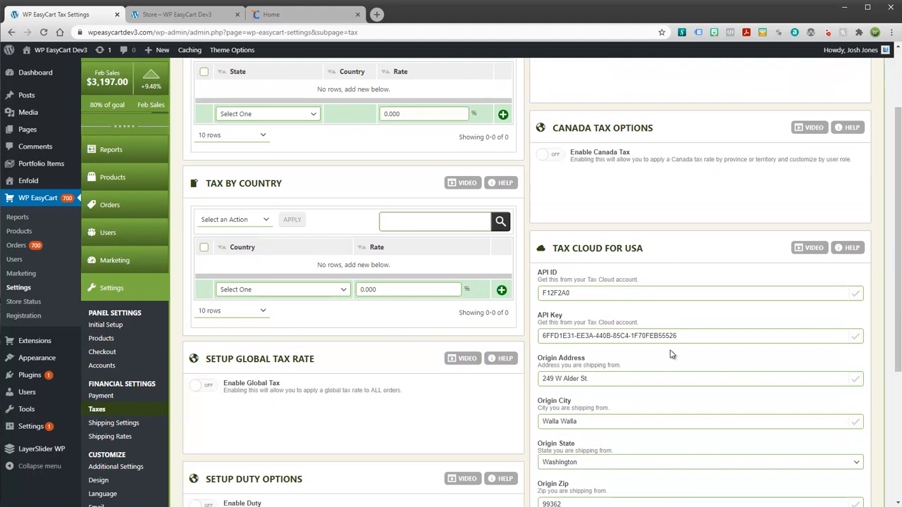
drag(898, 283, 898, 301)
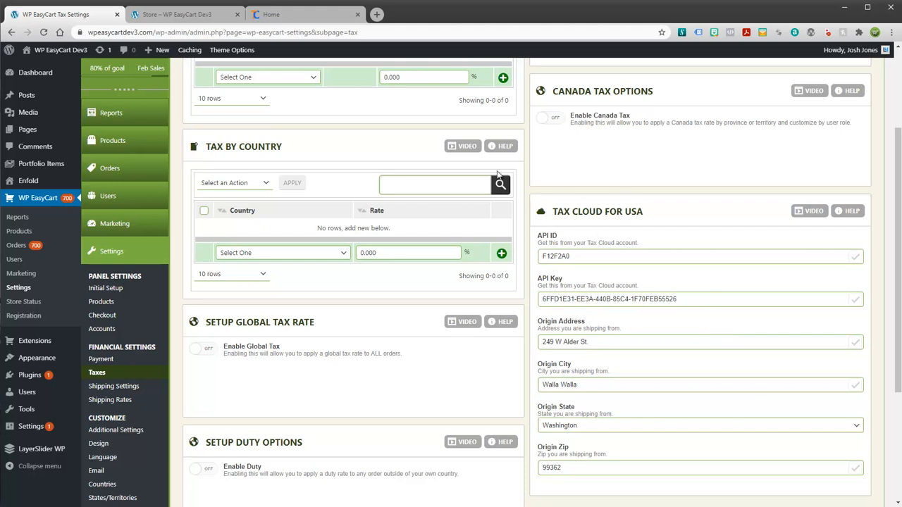
drag(895, 272, 898, 190)
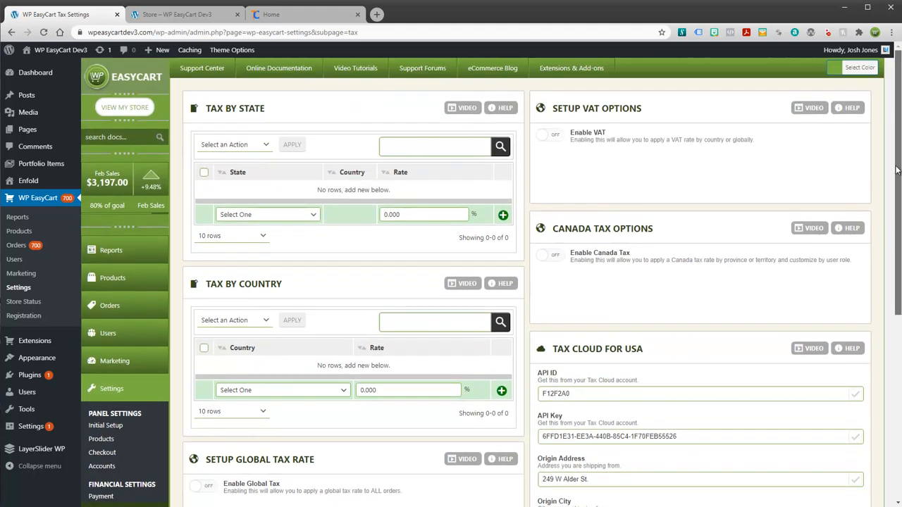
click(310, 24)
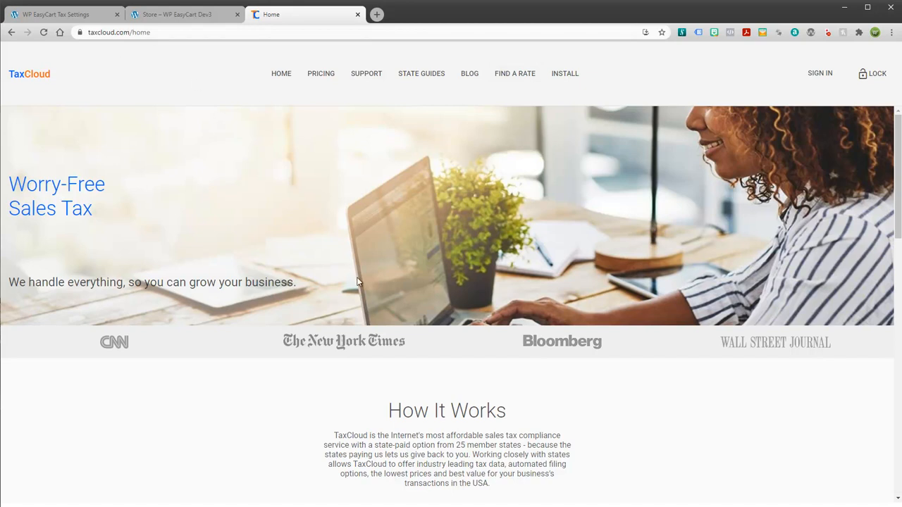
Step: Look over TaxCloud's PRICING options, then return to the WP EasyCart tax settings
click(320, 75)
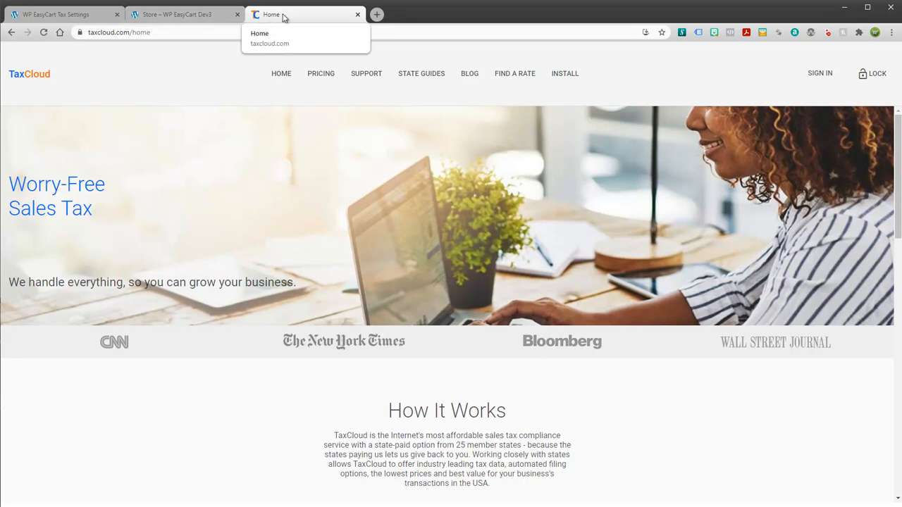
click(173, 15)
click(74, 15)
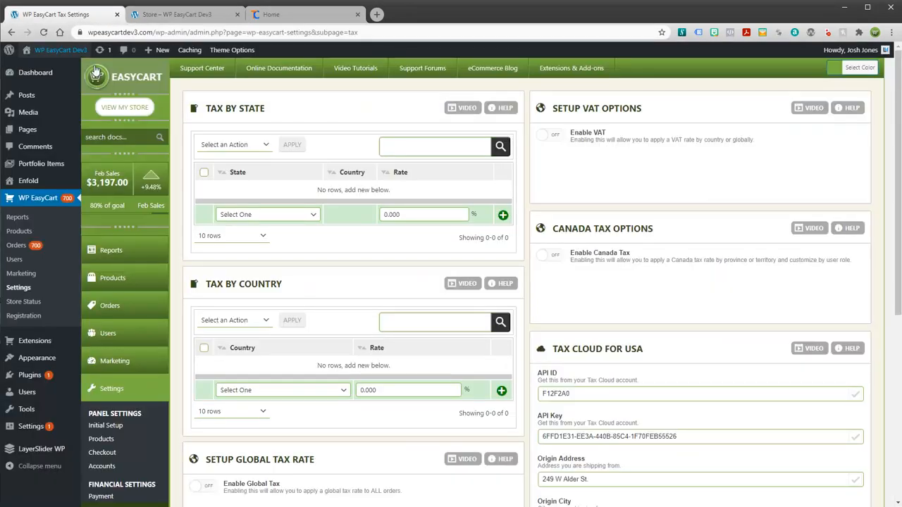
Step: Browse the Tax by State list without adding any state or country rate
scroll(631, 240, down, 3)
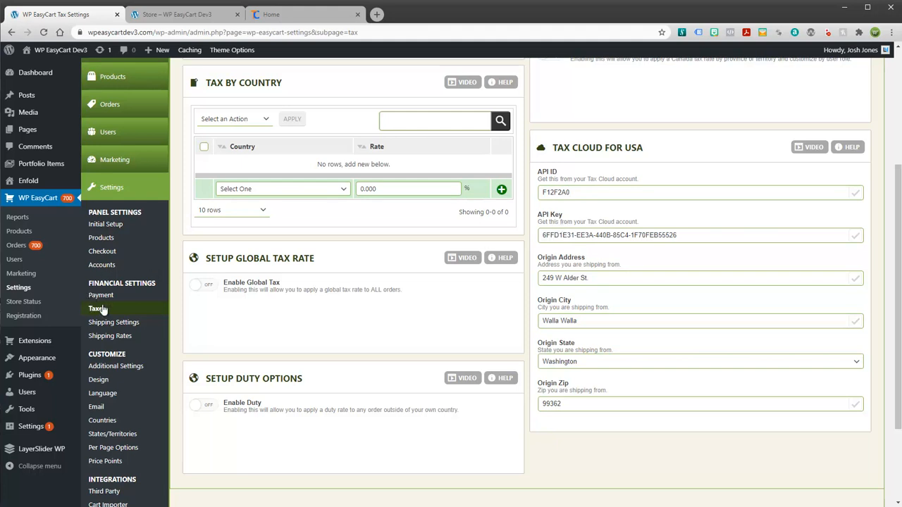
scroll(639, 240, up, 3)
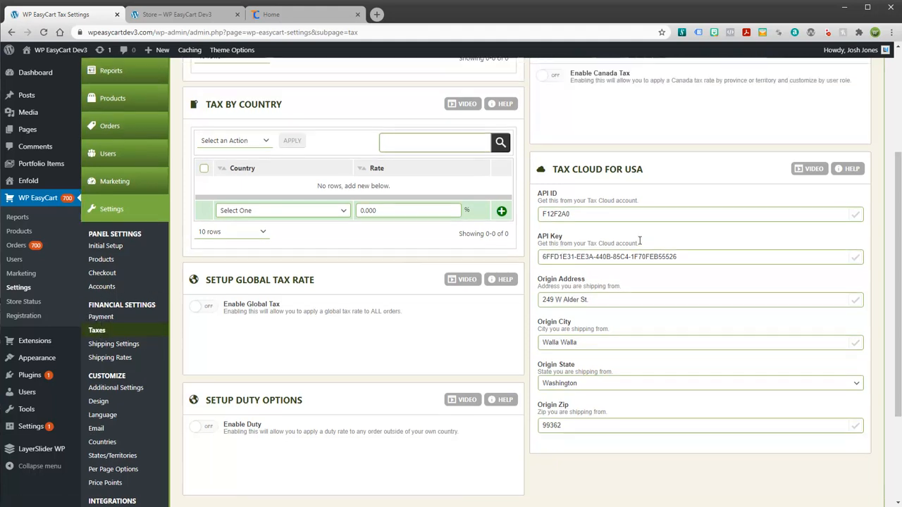
scroll(640, 241, up, 2)
scroll(640, 254, down, 4)
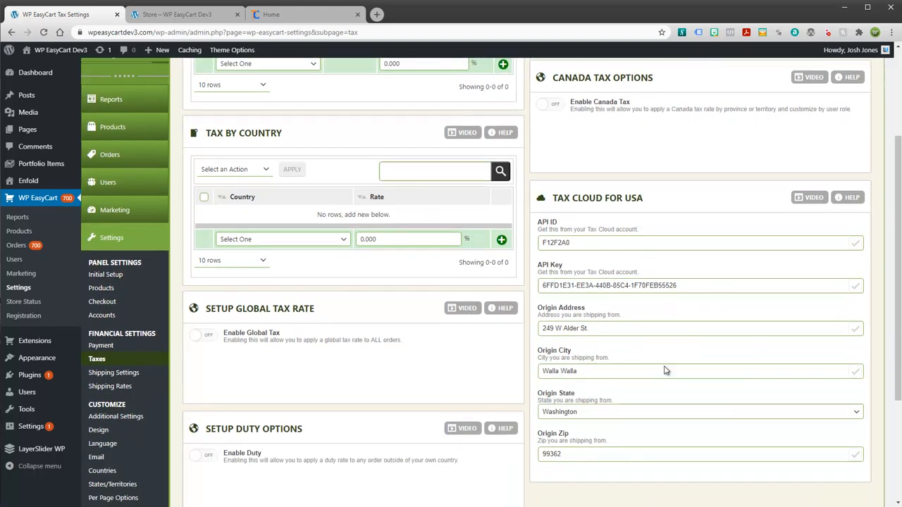
scroll(590, 369, up, 2)
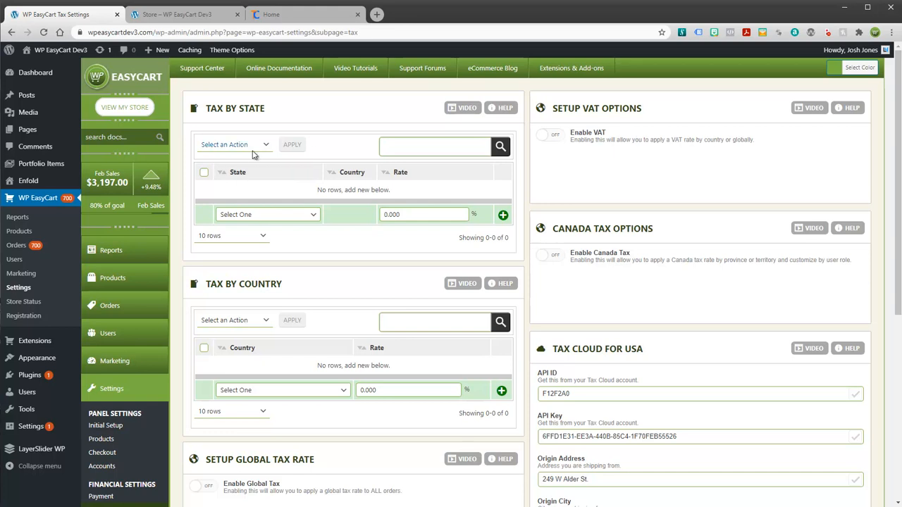
click(312, 215)
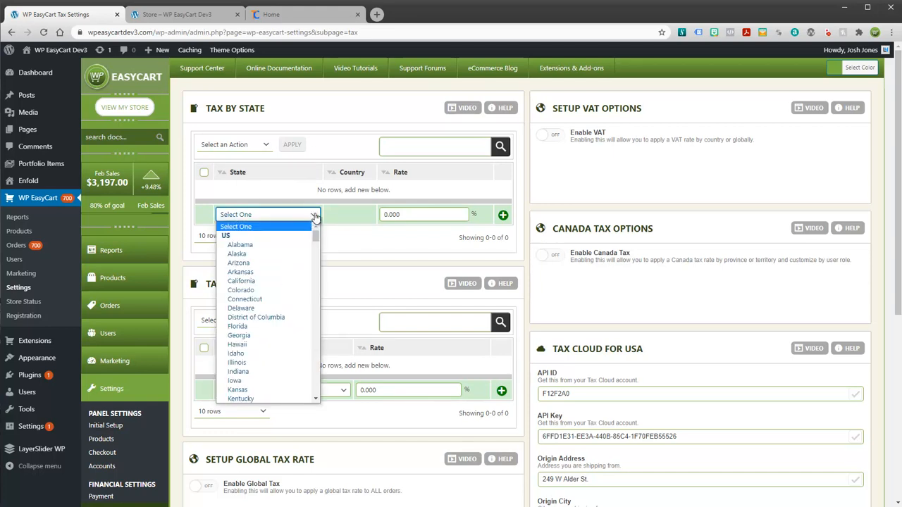
click(337, 190)
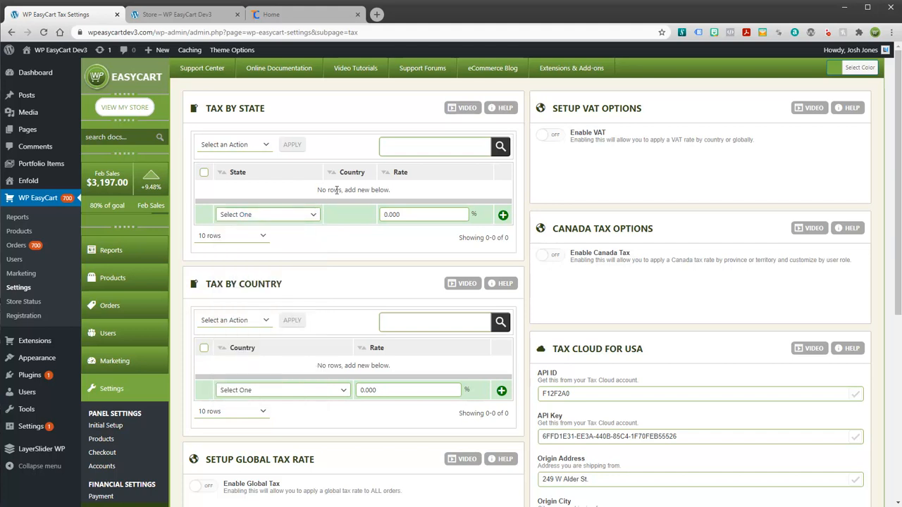
Step: Highlight the TAX CLOUD FOR USA heading, then bring up the TaxCloud home page
drag(552, 348, 643, 349)
click(651, 352)
scroll(611, 309, down, 2)
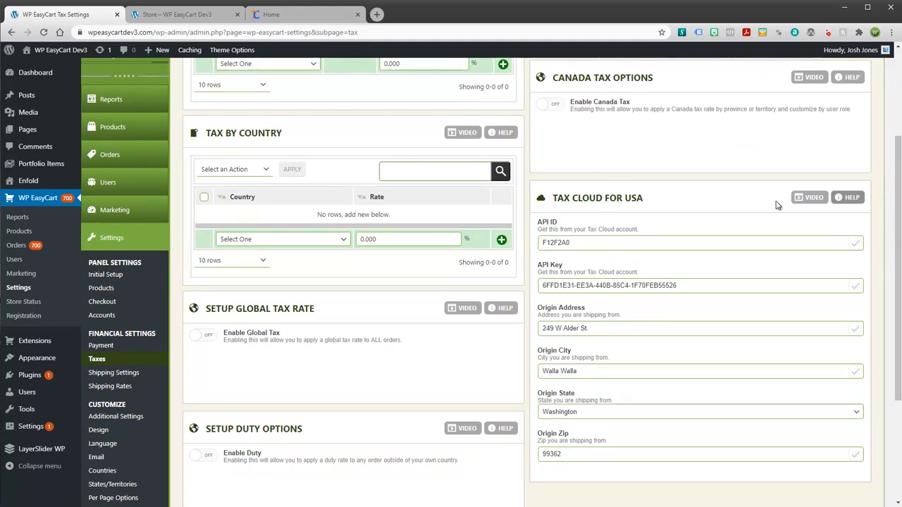
click(292, 14)
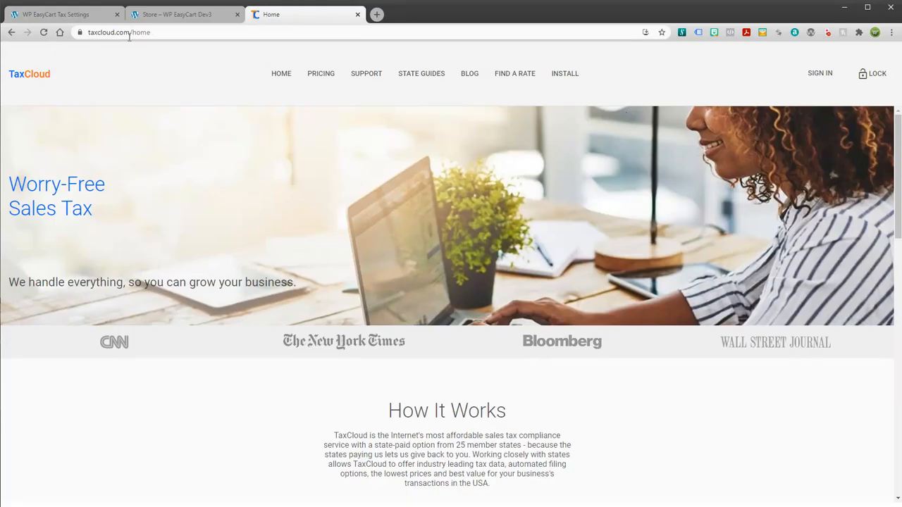
Step: Return to the Tax Settings showing the TaxCloud API credentials and origin address
click(73, 13)
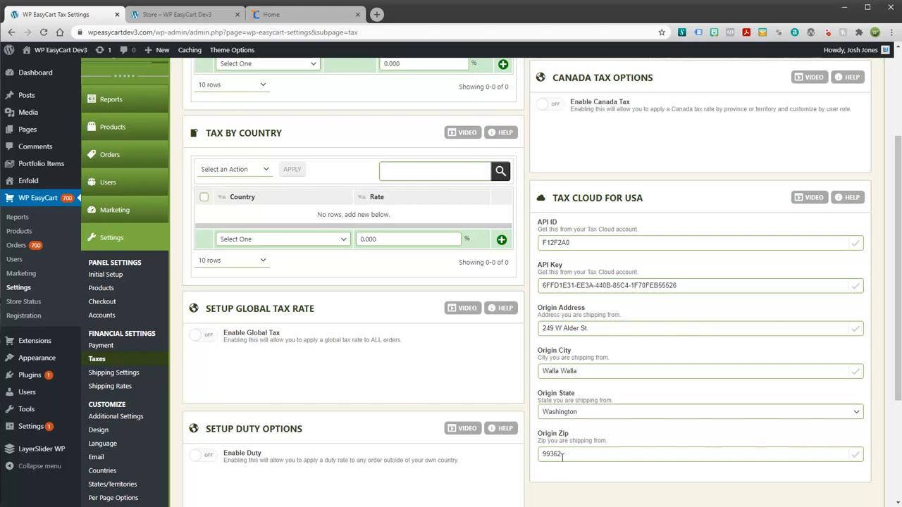
Step: Open the Manage Products list showing all 10 products, including Denim Coat
scroll(611, 429, up, 3)
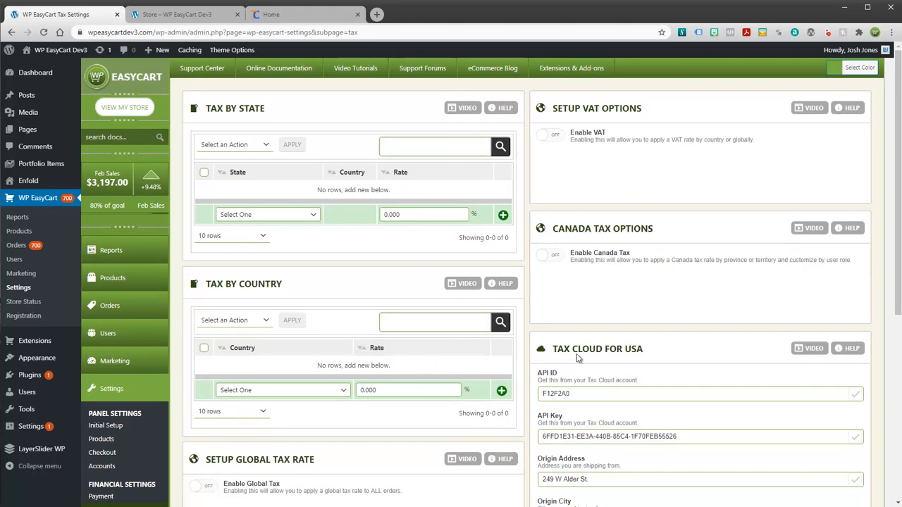
scroll(603, 396, down, 1)
scroll(605, 401, up, 1)
click(104, 279)
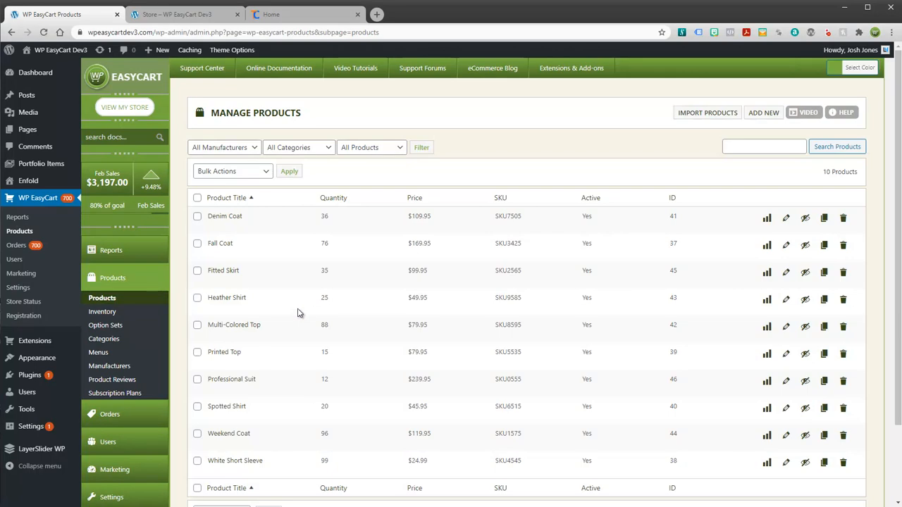
Step: Open Denim Coat for editing and expand its Tax Options
click(786, 220)
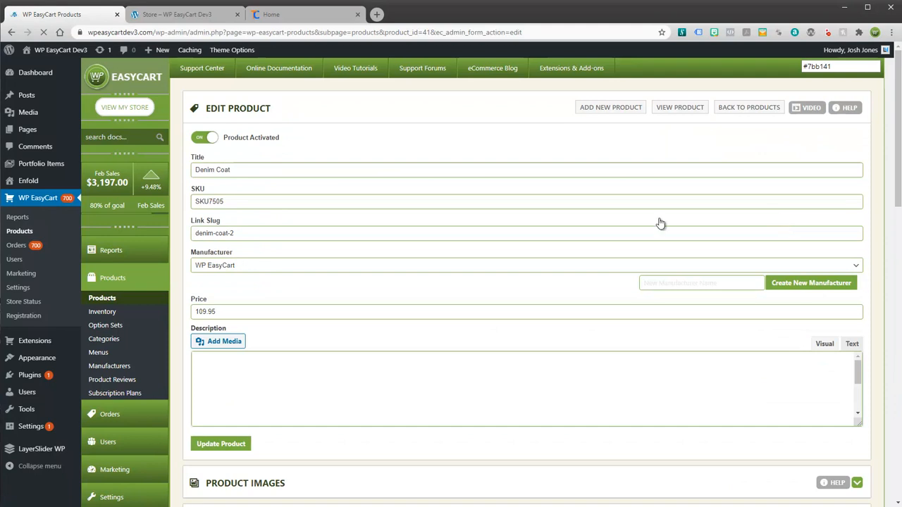
scroll(773, 216, down, 4)
scroll(560, 247, down, 2)
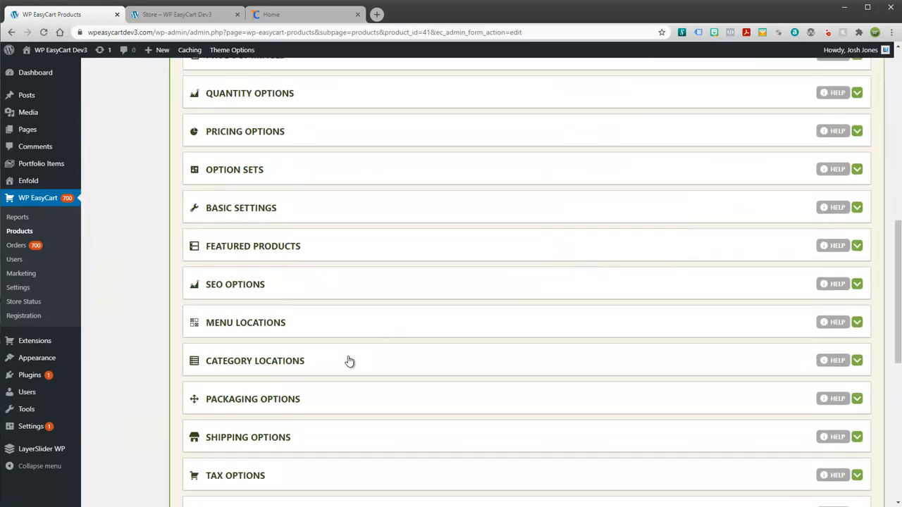
scroll(324, 364, down, 1)
click(245, 377)
scroll(359, 329, down, 2)
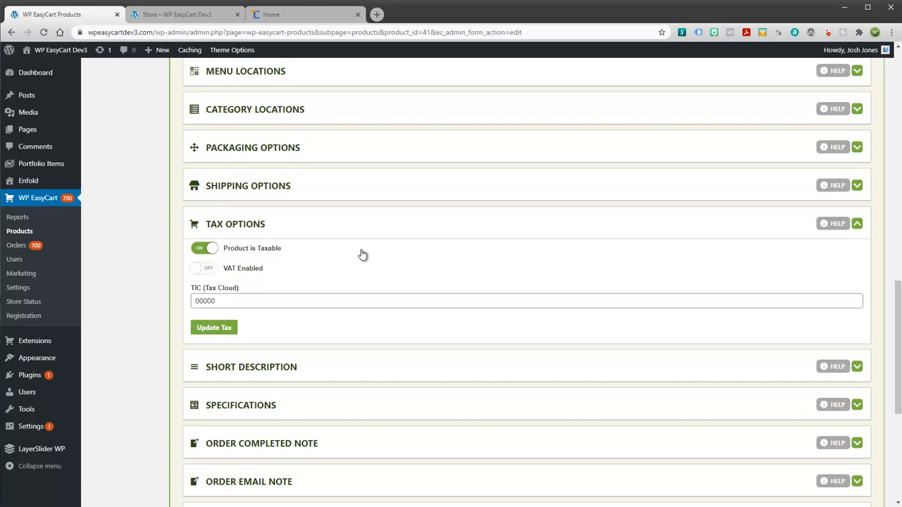
Step: Toggle Product is Taxable off and back on, leaving TIC at 00000
click(205, 251)
click(205, 252)
click(197, 15)
Step: Open White Short Sleeve from the store listing and choose the Orange colour
click(302, 16)
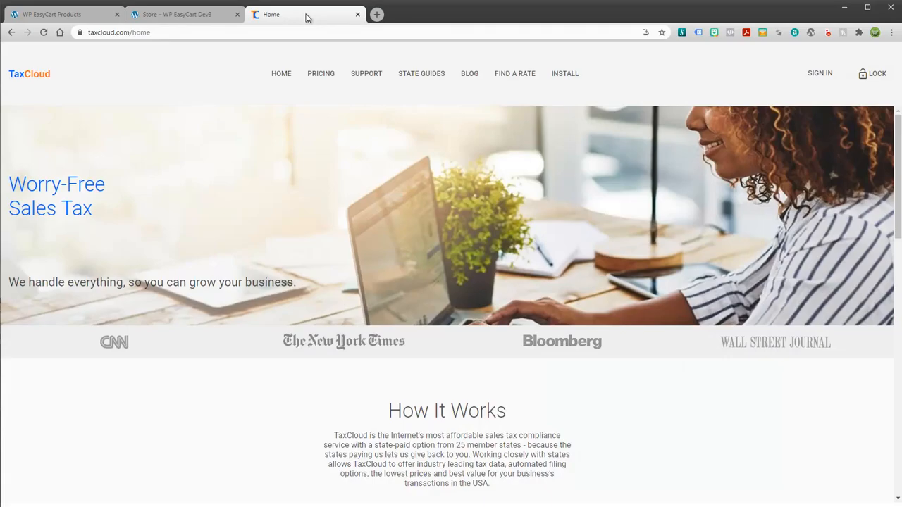
click(184, 15)
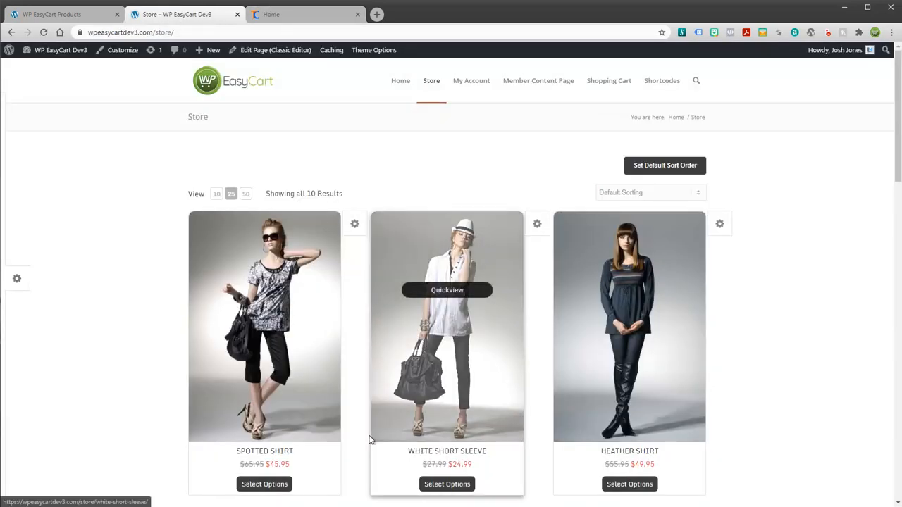
click(451, 380)
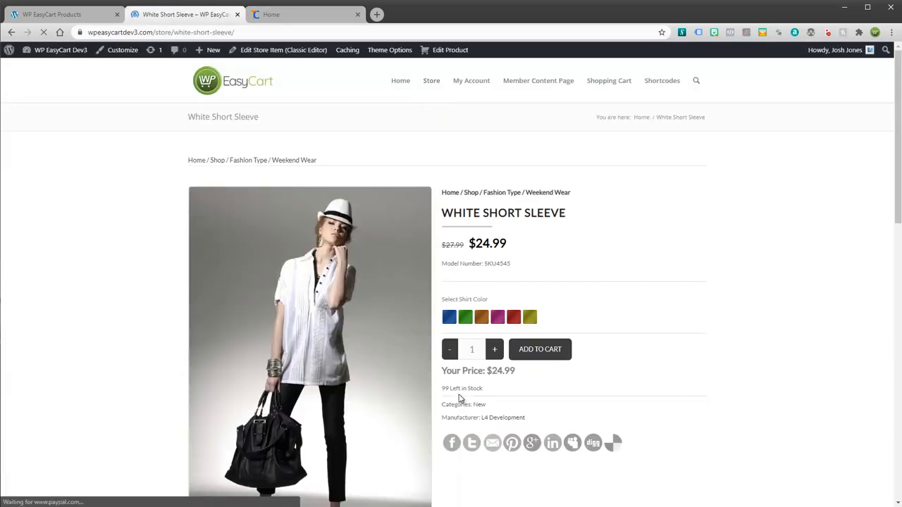
click(481, 317)
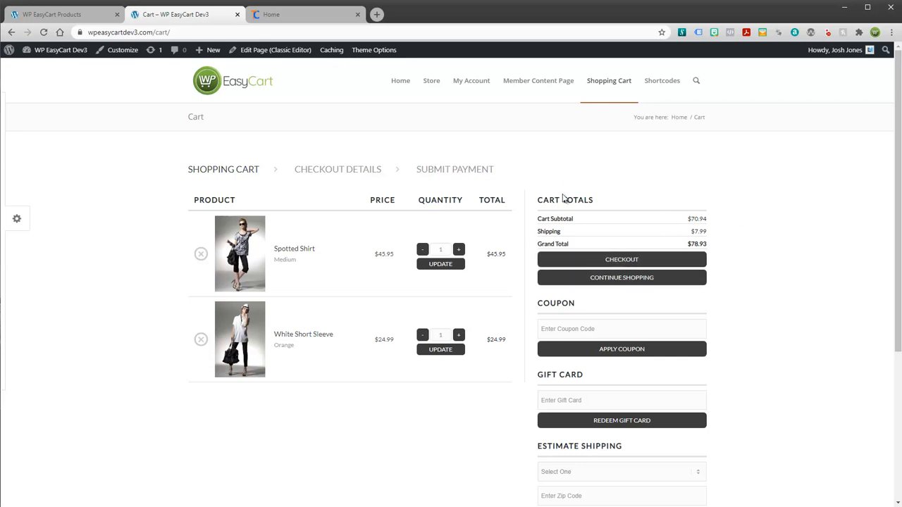
Step: Go to checkout and replace the billing street address with the suggested new one
click(572, 263)
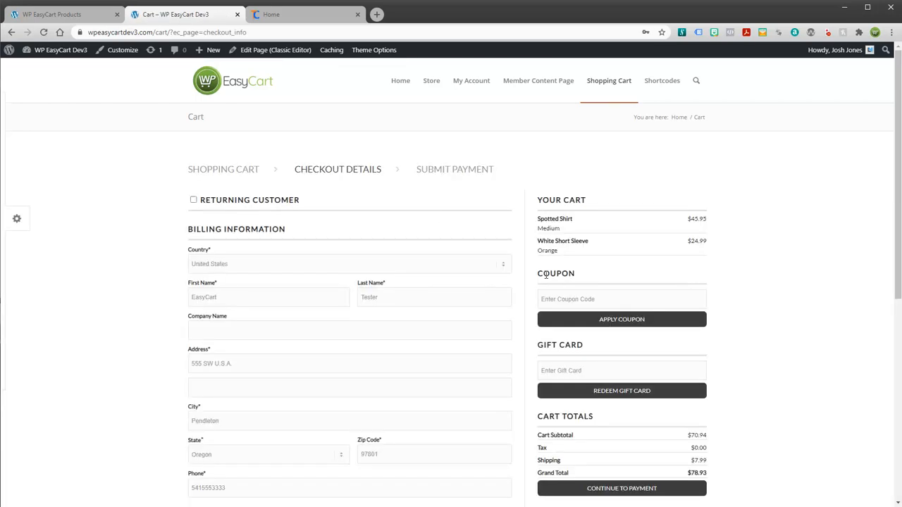
scroll(543, 277, down, 3)
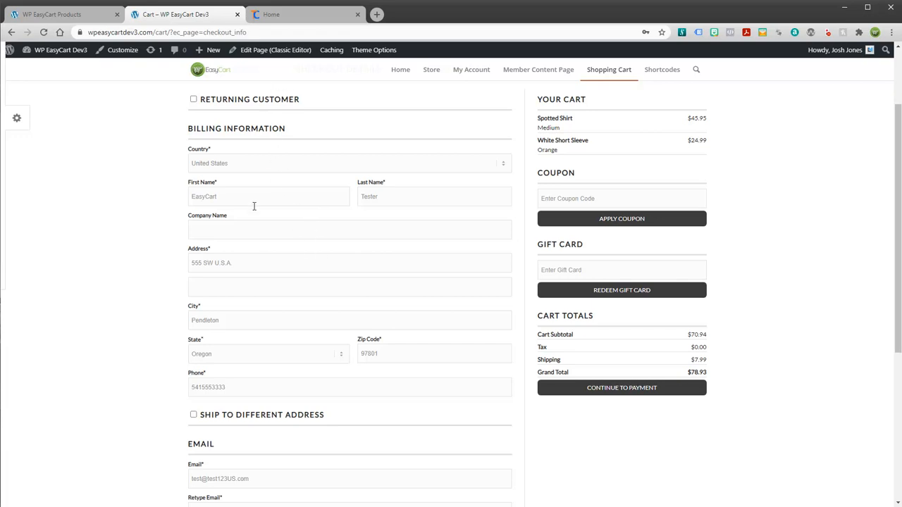
drag(235, 264, 184, 273)
click(212, 291)
Step: Set billing city Walla Walla, state Washington, ZIP 99362, and continue to payment
drag(243, 320, 149, 323)
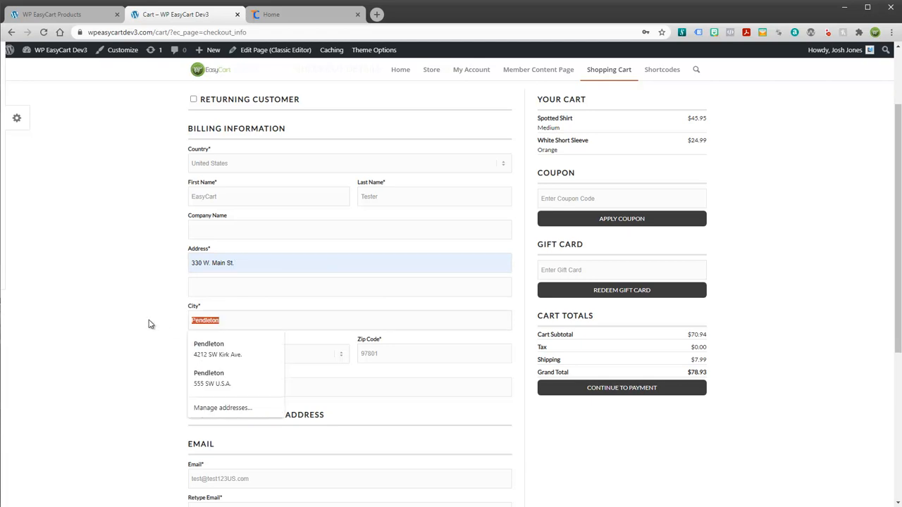
text(Wal)
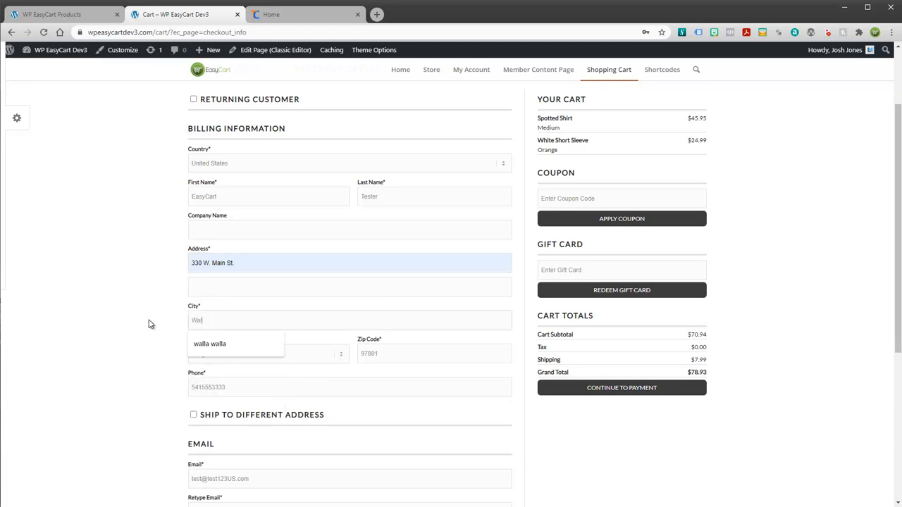
click(204, 343)
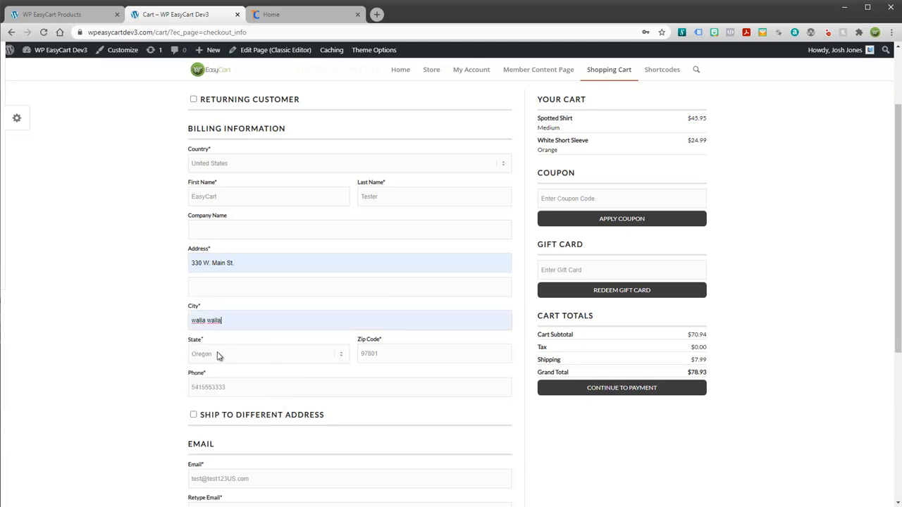
click(217, 354)
drag(384, 355, 324, 353)
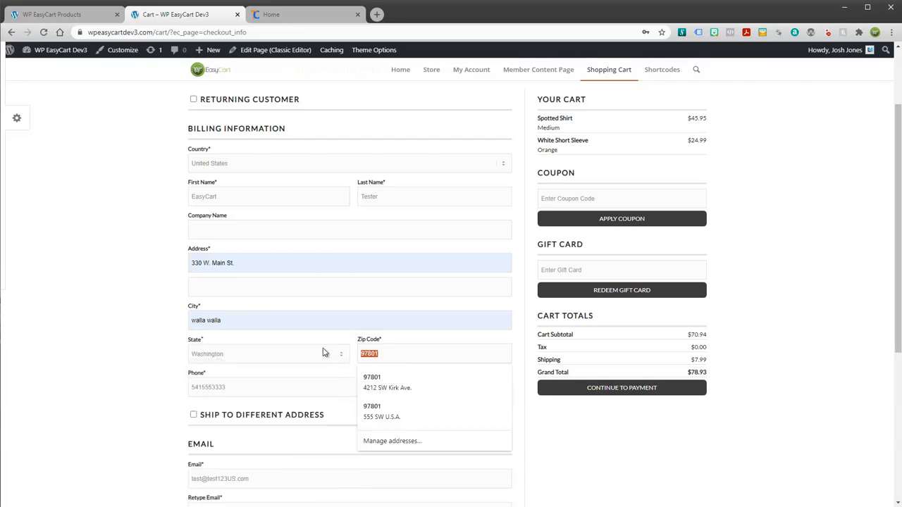
text(99362)
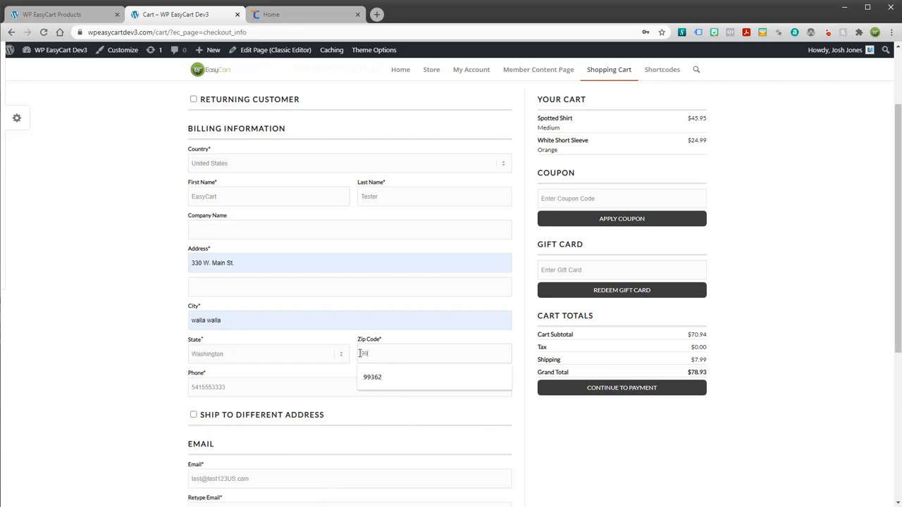
click(386, 375)
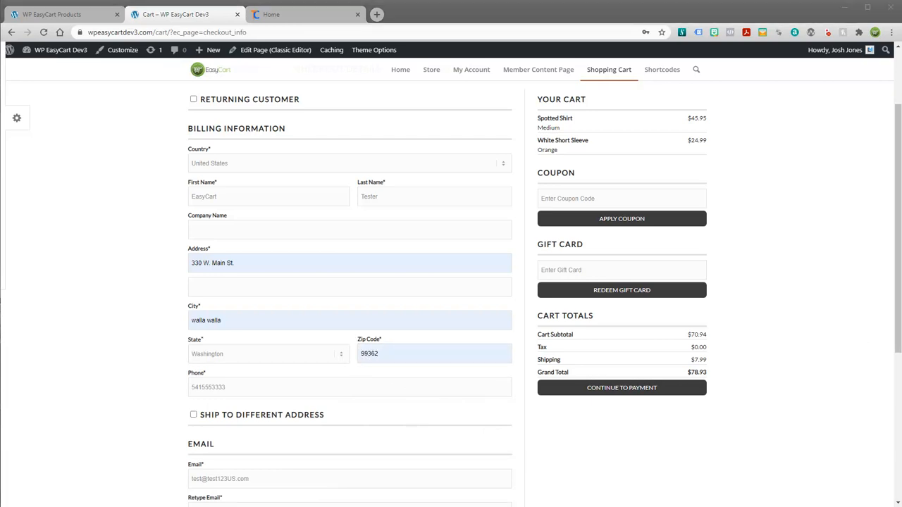
scroll(303, 395, down, 1)
scroll(316, 413, down, 2)
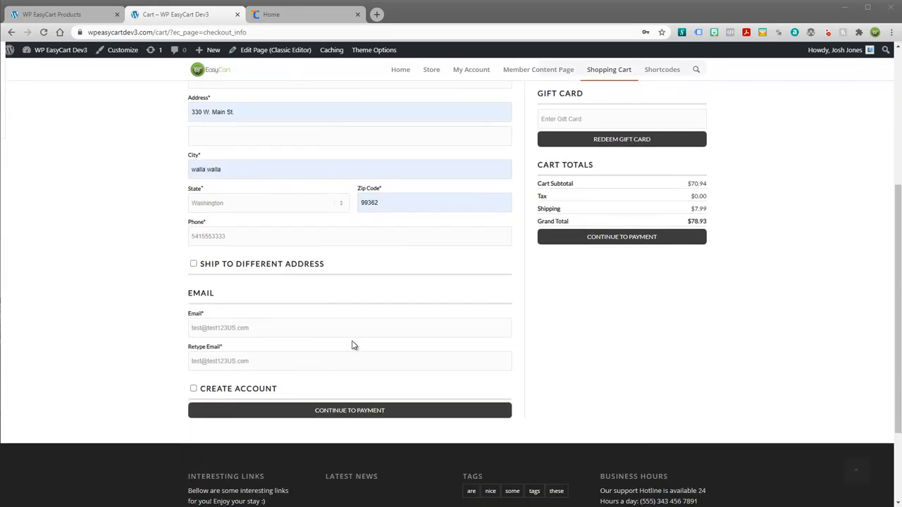
click(346, 413)
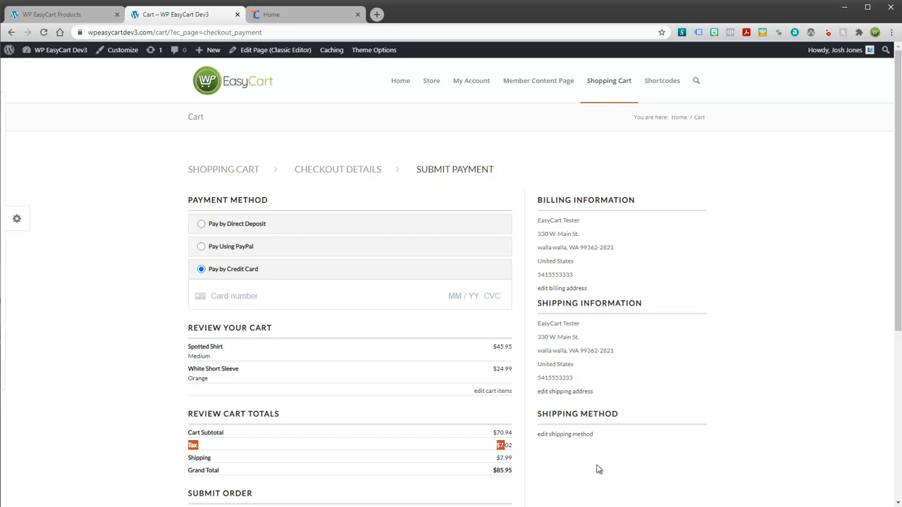
Step: Check the $7.02 tax line and the nine-digit shipping ZIP on the payment page
scroll(595, 466, down, 1)
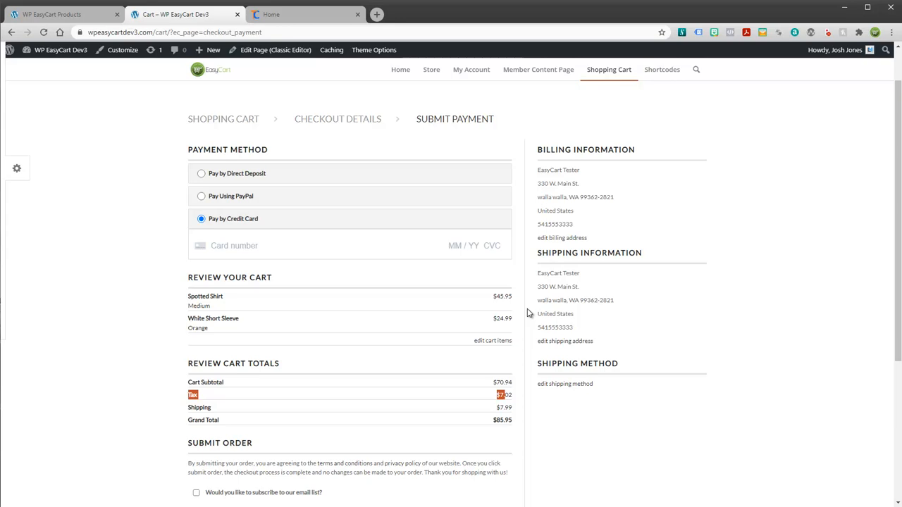
click(514, 394)
drag(538, 274, 600, 331)
click(616, 306)
drag(581, 302, 618, 306)
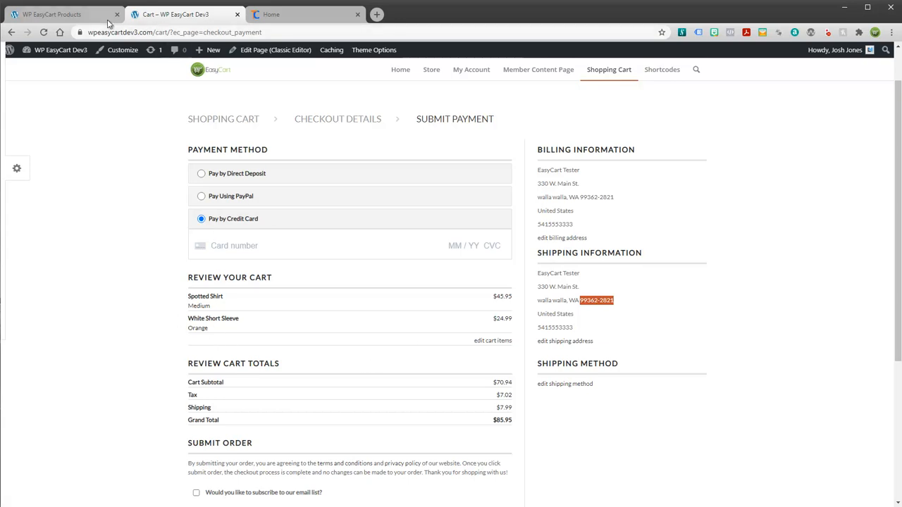
click(64, 15)
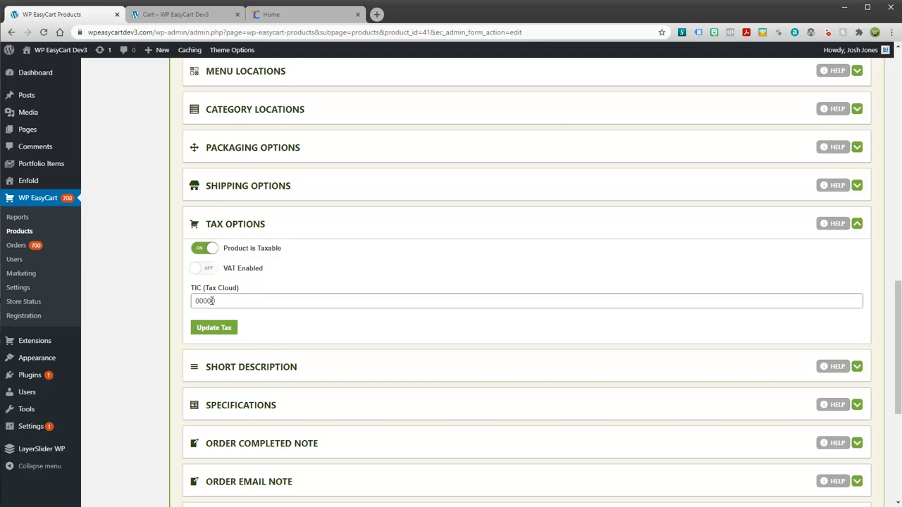
Step: Select the product's TIC value 00000, then select the TaxCloud site's web address
drag(220, 300, 189, 302)
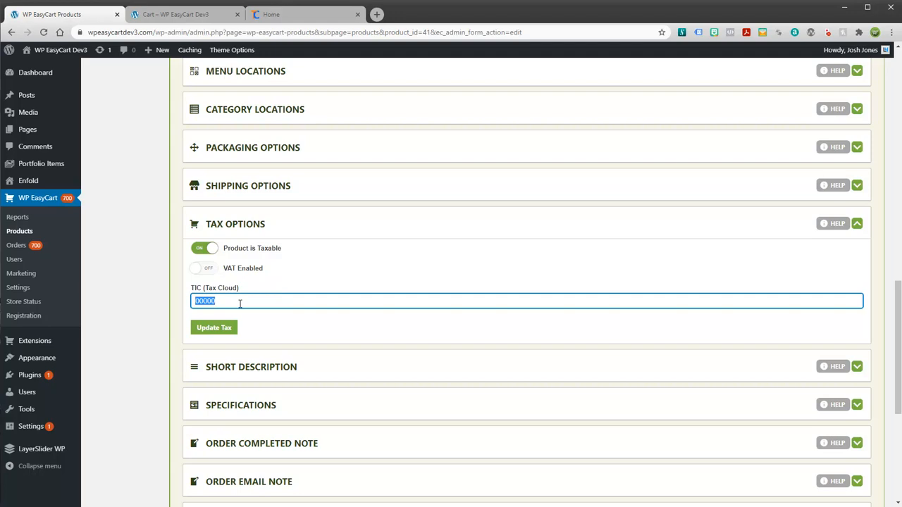
click(260, 15)
click(206, 35)
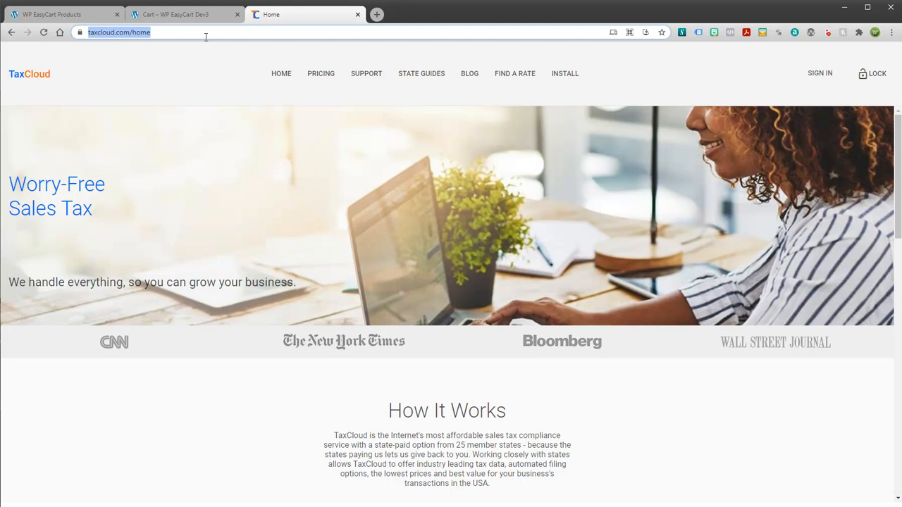
Step: Search the web for 'taxcloud tic' and open TaxCloud's Taxability Information Codes page
text(taxc)
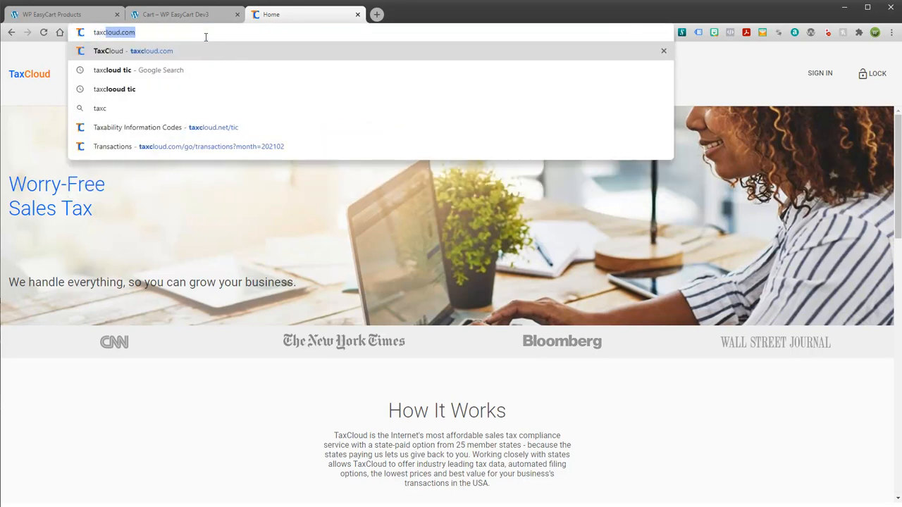
text(loud tic)
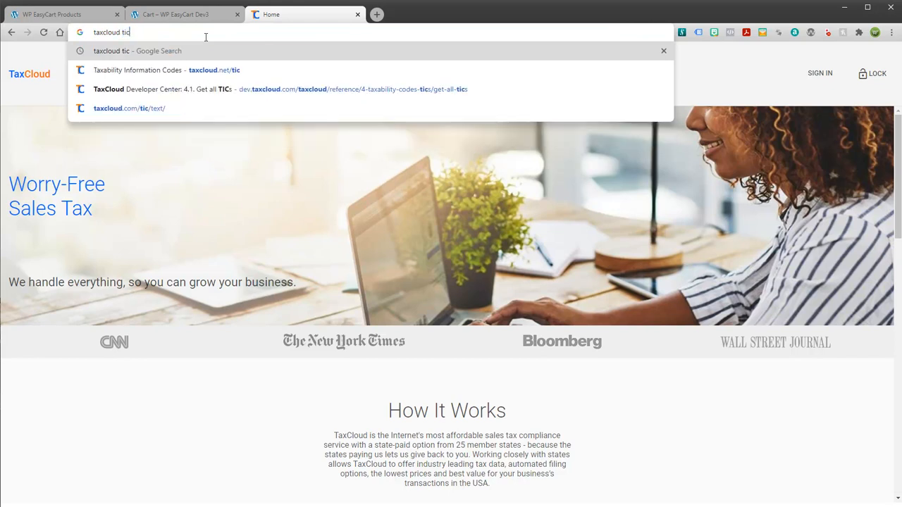
key(Return)
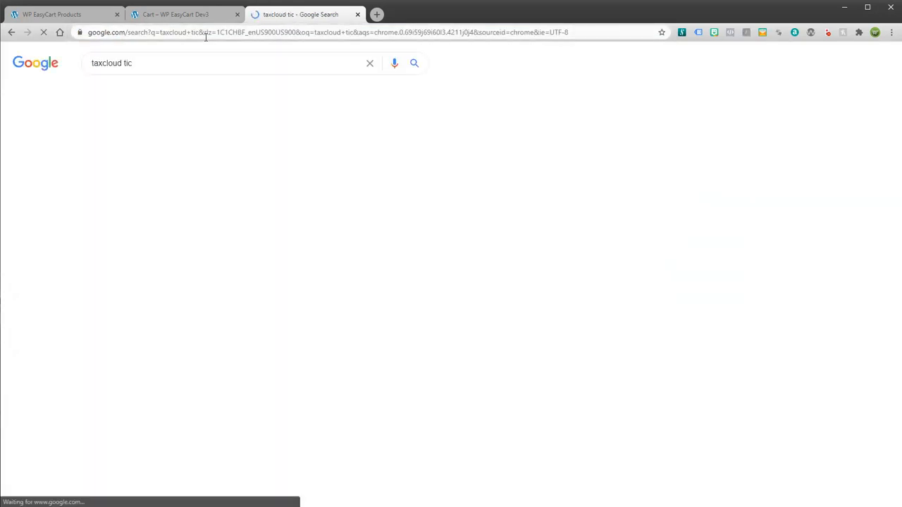
click(146, 150)
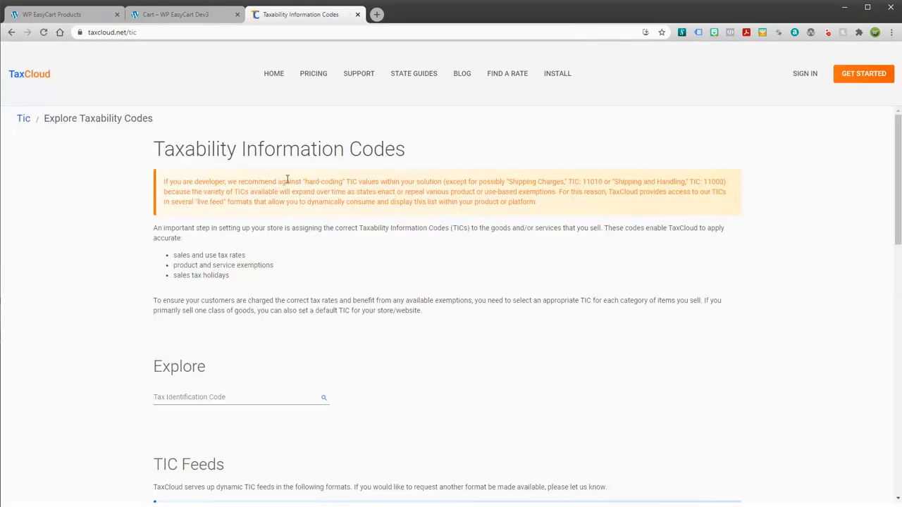
scroll(366, 348, down, 5)
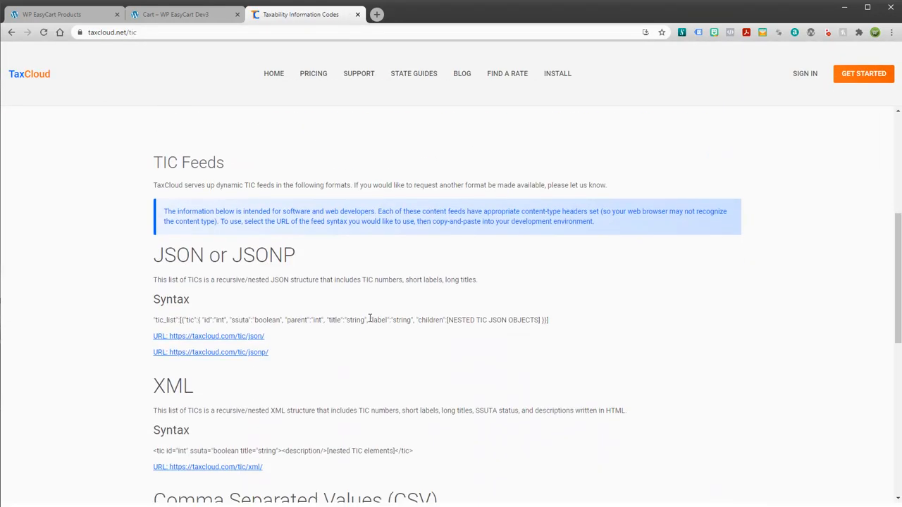
scroll(297, 133, up, 2)
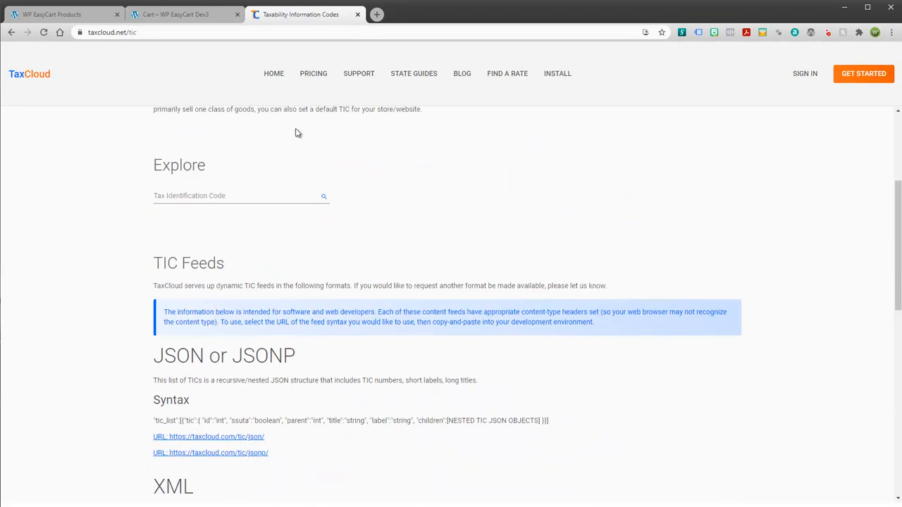
Step: In the Explore lookup, choose Computers, Electronics, and Appliances > Computer
click(324, 197)
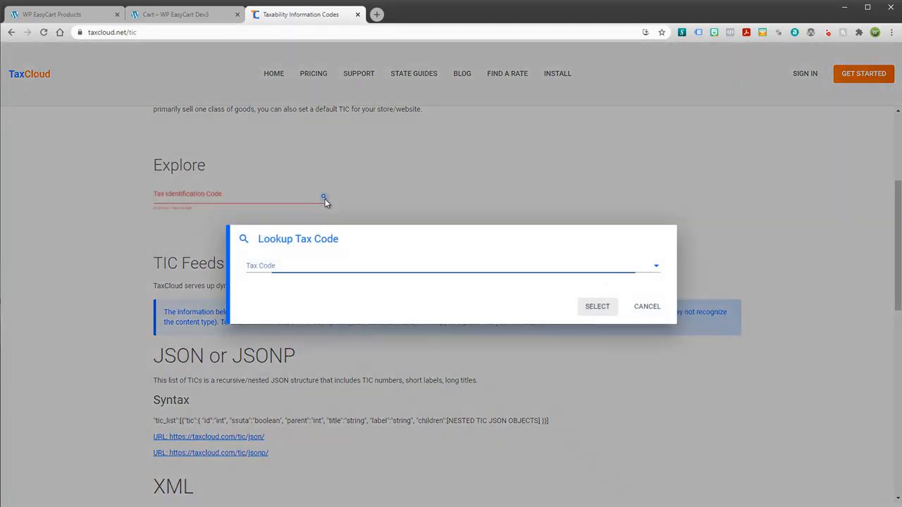
click(657, 271)
drag(667, 296, 667, 354)
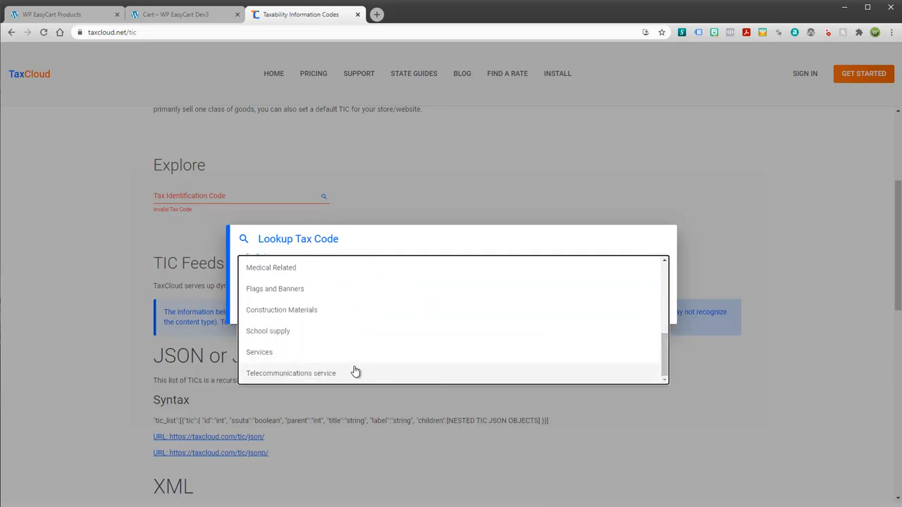
scroll(313, 341, up, 1)
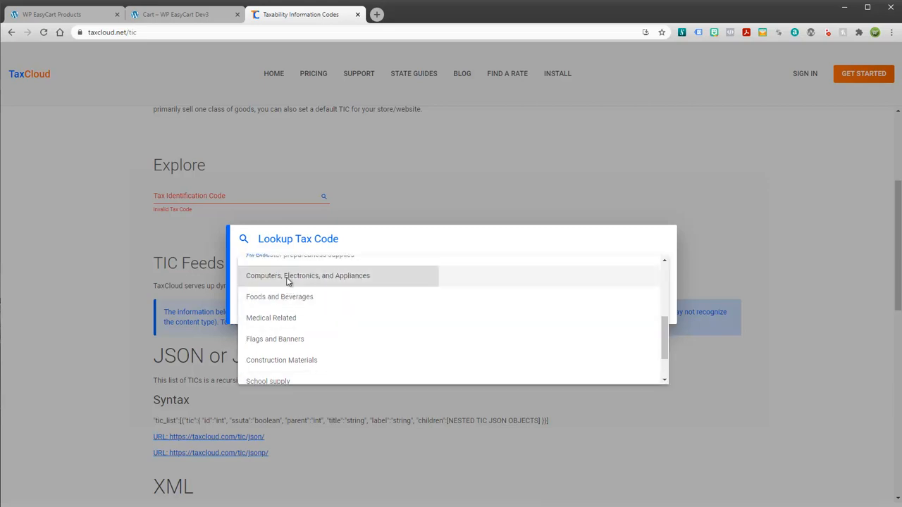
click(288, 282)
click(298, 285)
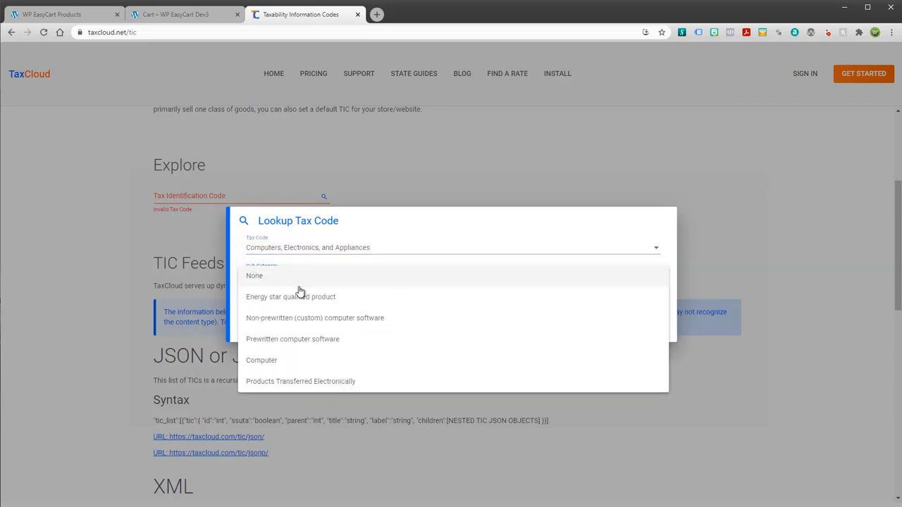
click(310, 362)
Step: Choose the Printers code, accept it into Explore, and select 93015 for copying
click(299, 250)
click(299, 250)
click(299, 250)
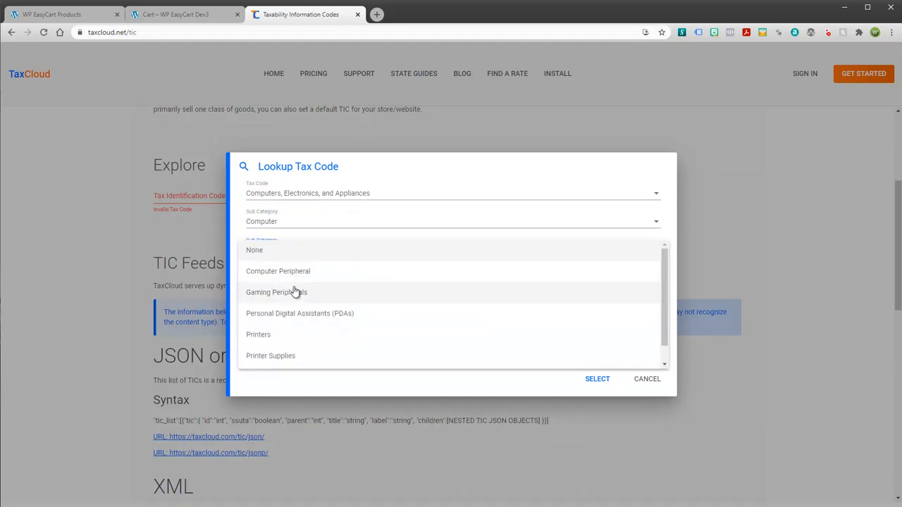
click(268, 335)
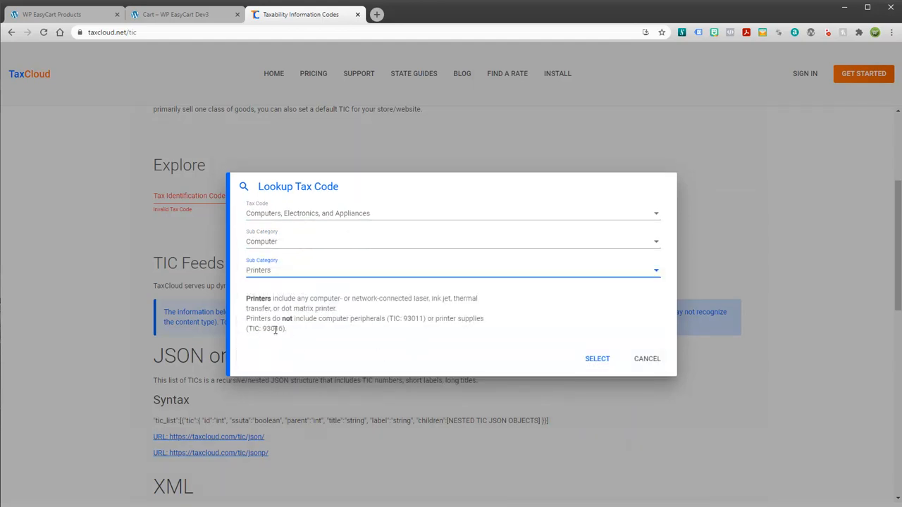
double_click(273, 329)
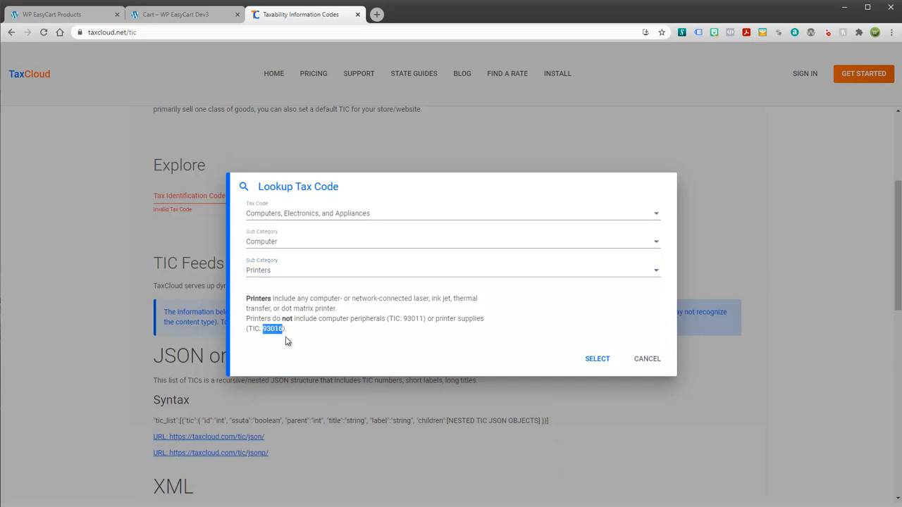
click(597, 360)
drag(183, 198, 156, 200)
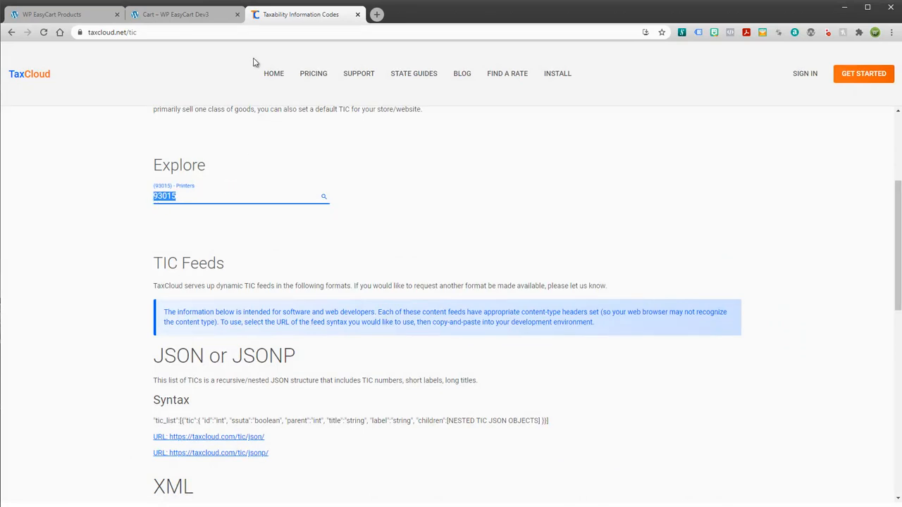
Step: Paste 93015 into the Denim Coat's TIC (Tax Cloud) field, update tax, and return to checkout
click(99, 17)
text(93015)
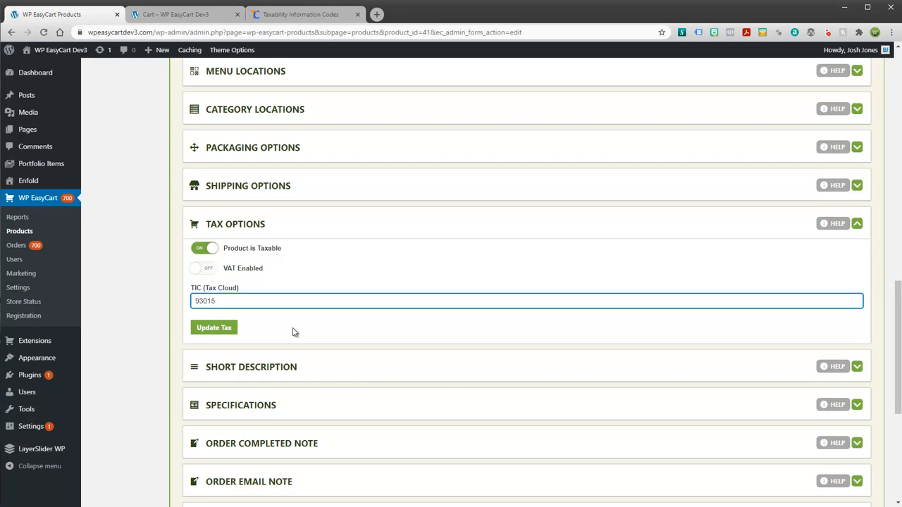
click(215, 331)
scroll(330, 291, up, 3)
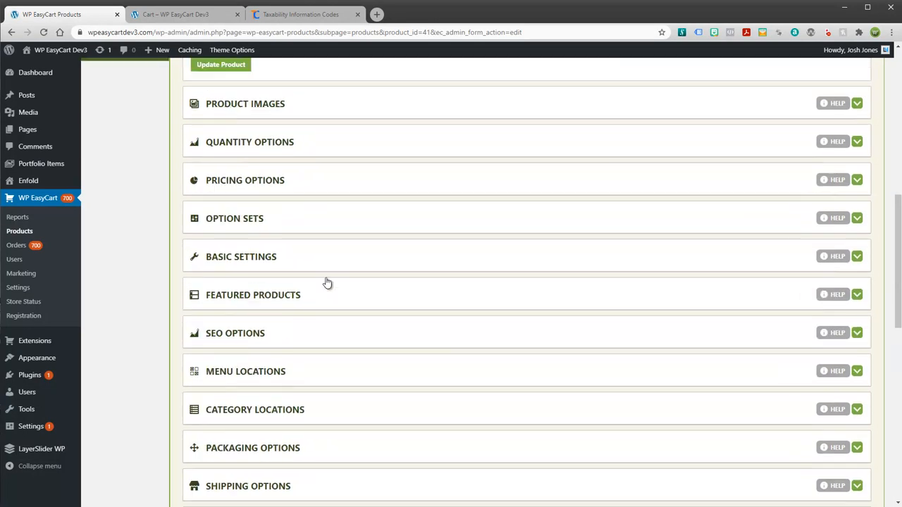
scroll(330, 290, up, 6)
scroll(324, 289, up, 2)
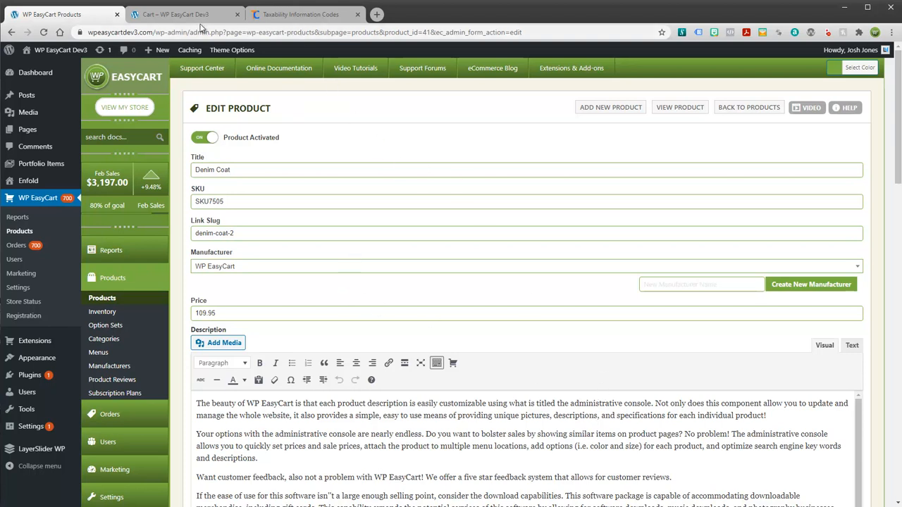
click(176, 17)
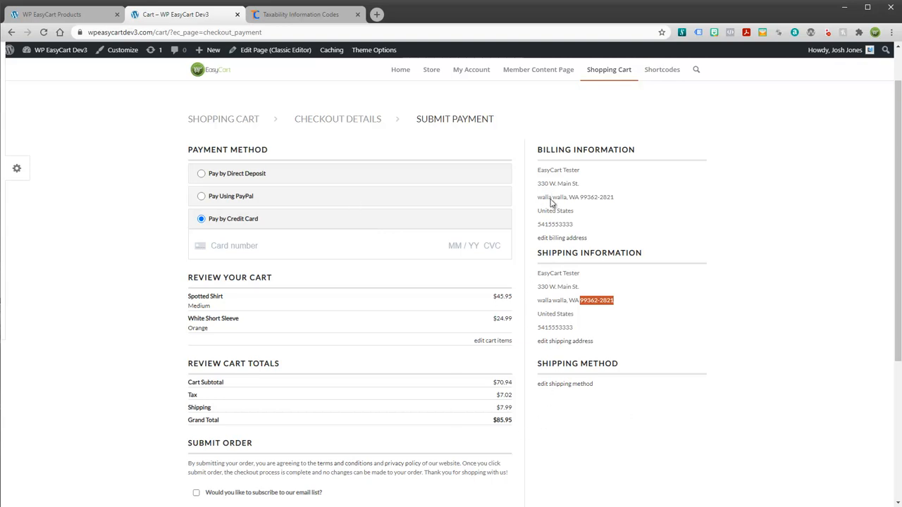
Step: Review the Walla Walla shipping address details at checkout, then return to the Denim Coat's edit page
click(566, 345)
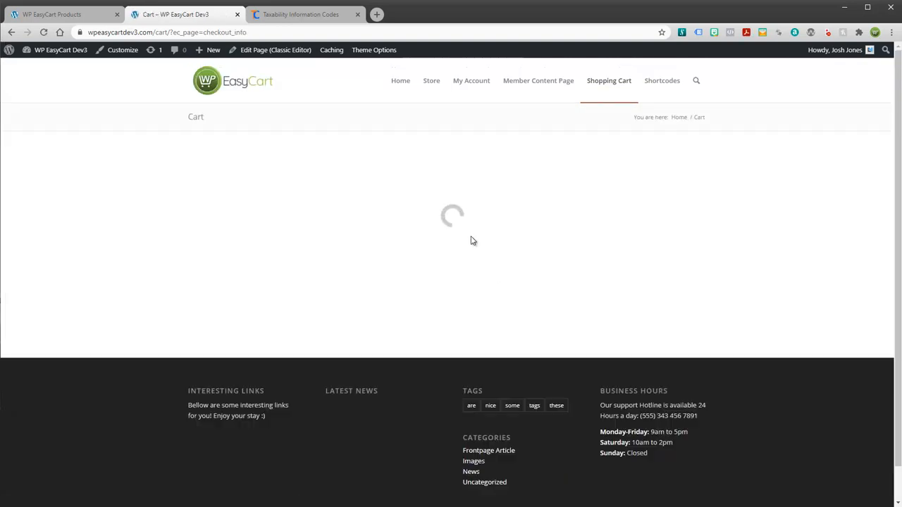
scroll(327, 413, down, 2)
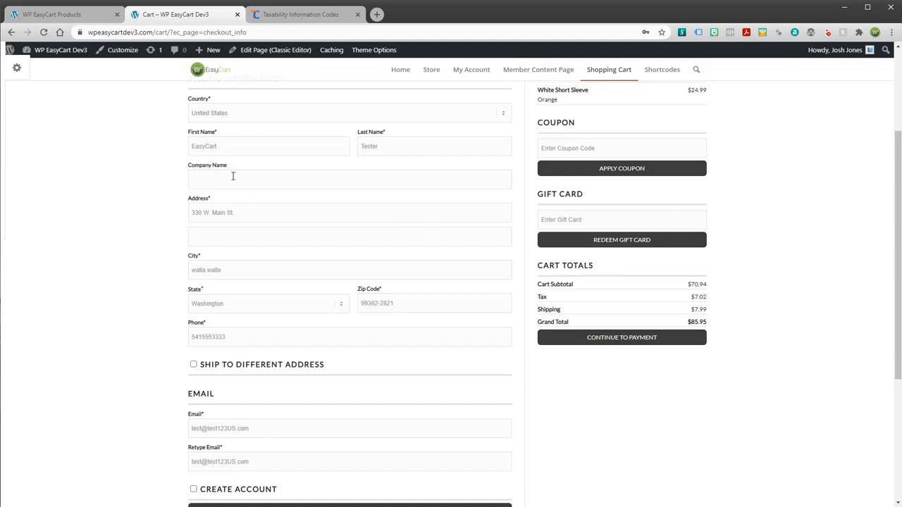
click(83, 19)
scroll(212, 282, down, 3)
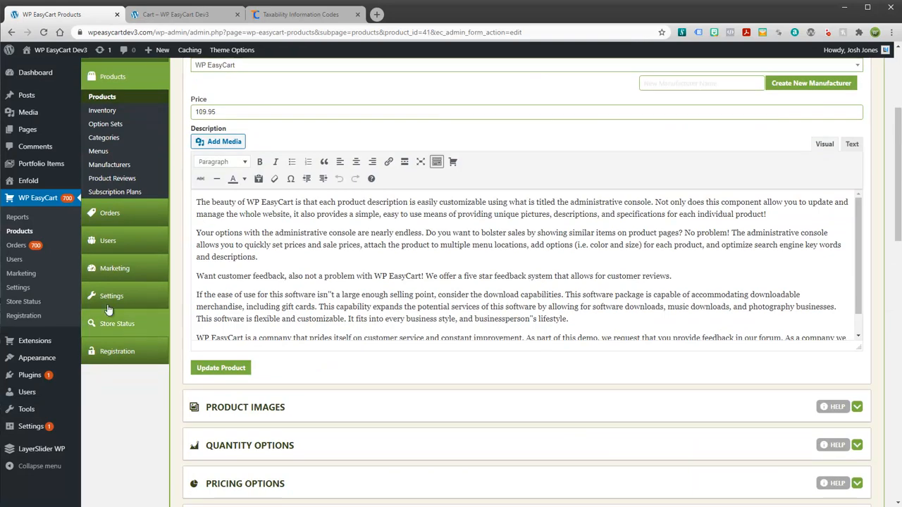
Step: Go to WP EasyCart Settings > Taxes and scroll to the Tax Cloud for USA section
click(105, 296)
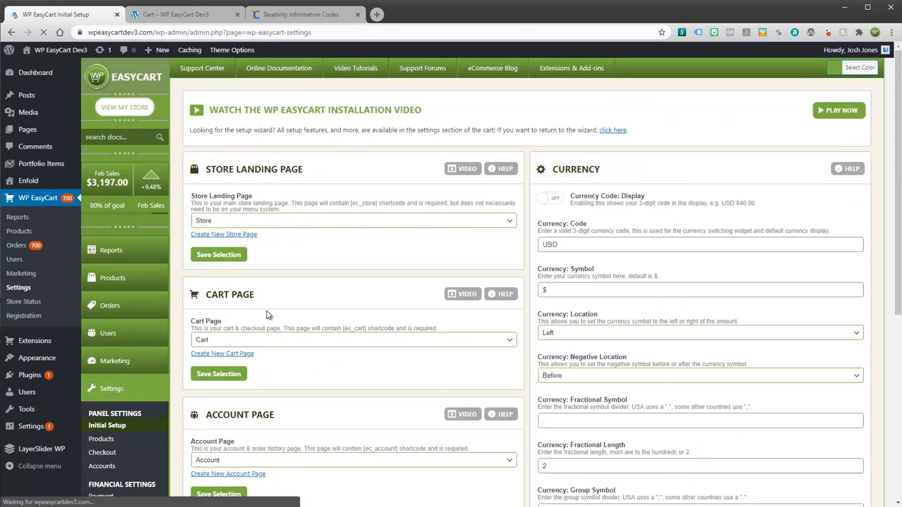
scroll(264, 313, down, 4)
click(95, 258)
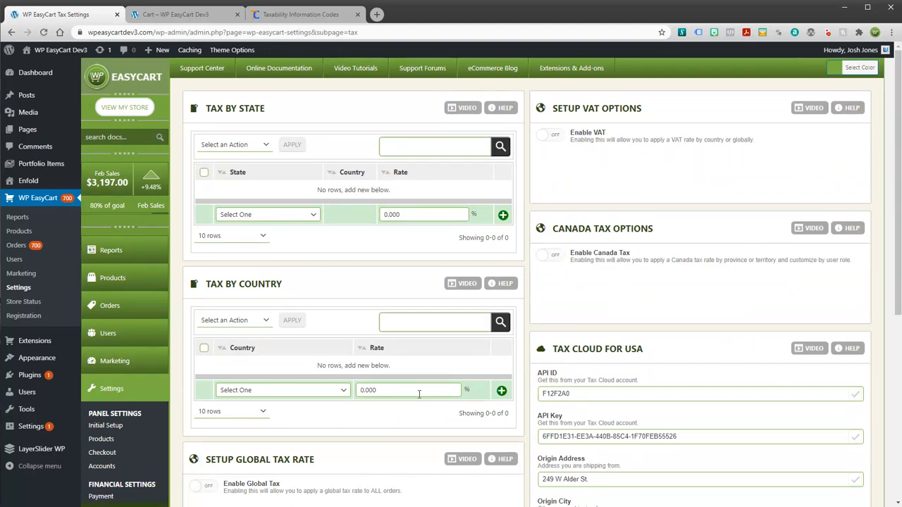
scroll(563, 339, down, 2)
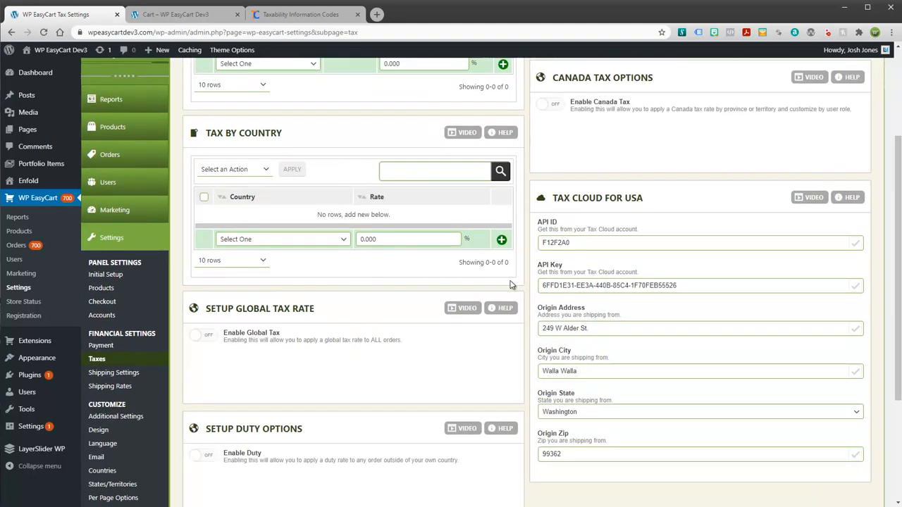